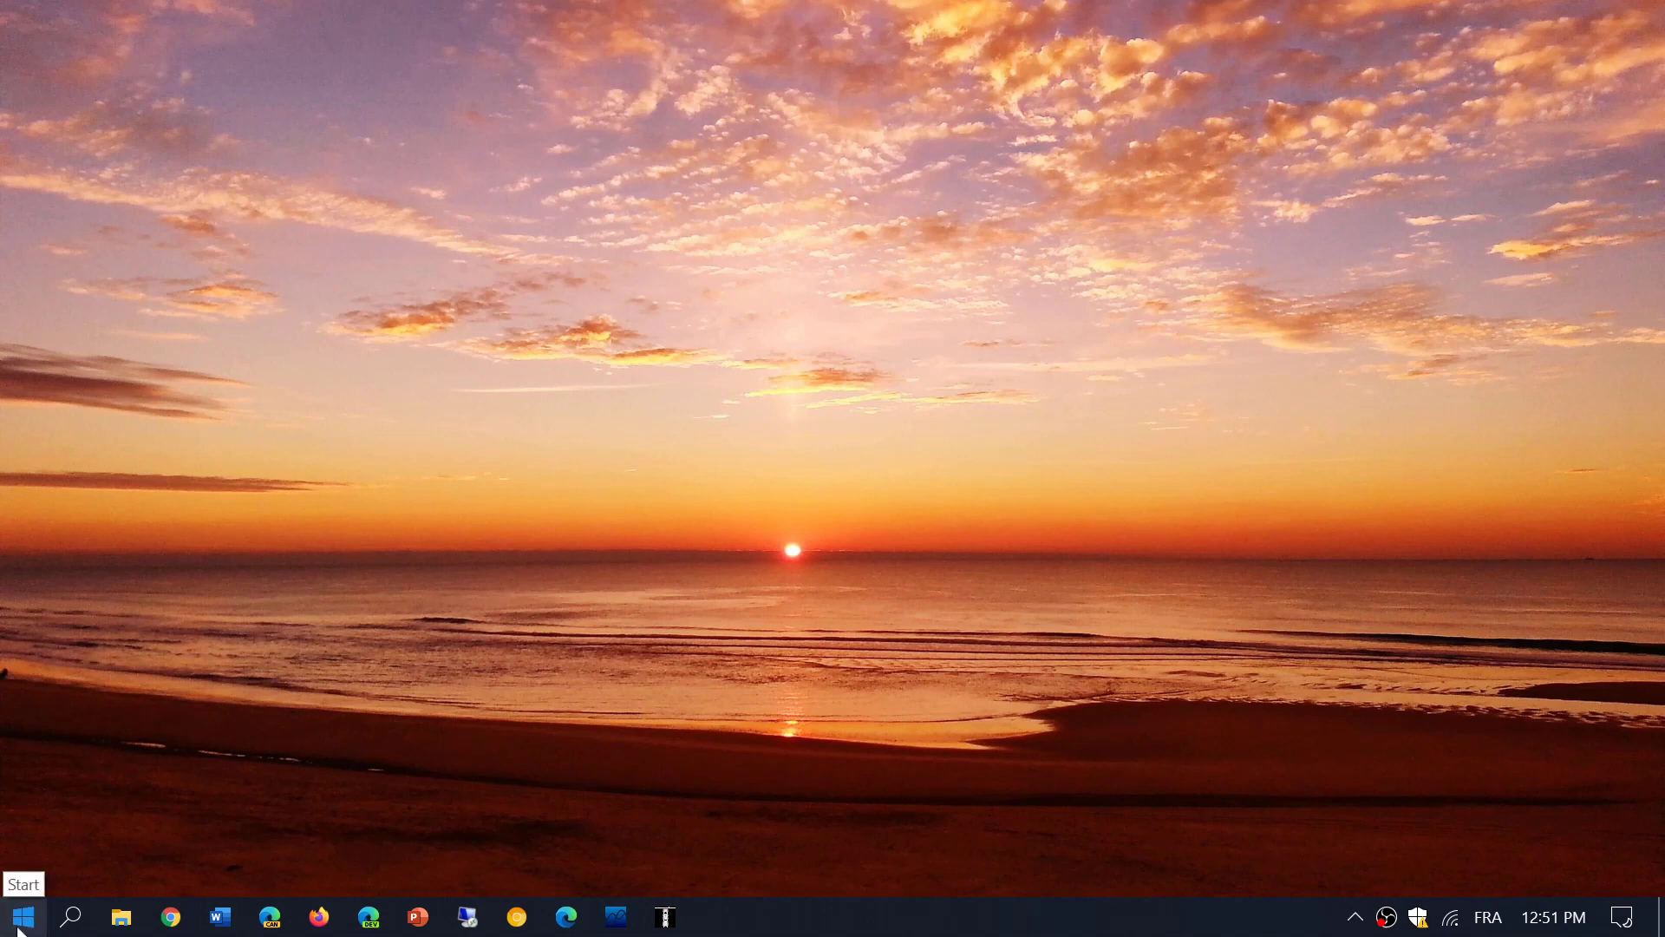
Inspect the Cameras and Display adapters categories in Device Manager, then close it.
right_click(19, 926)
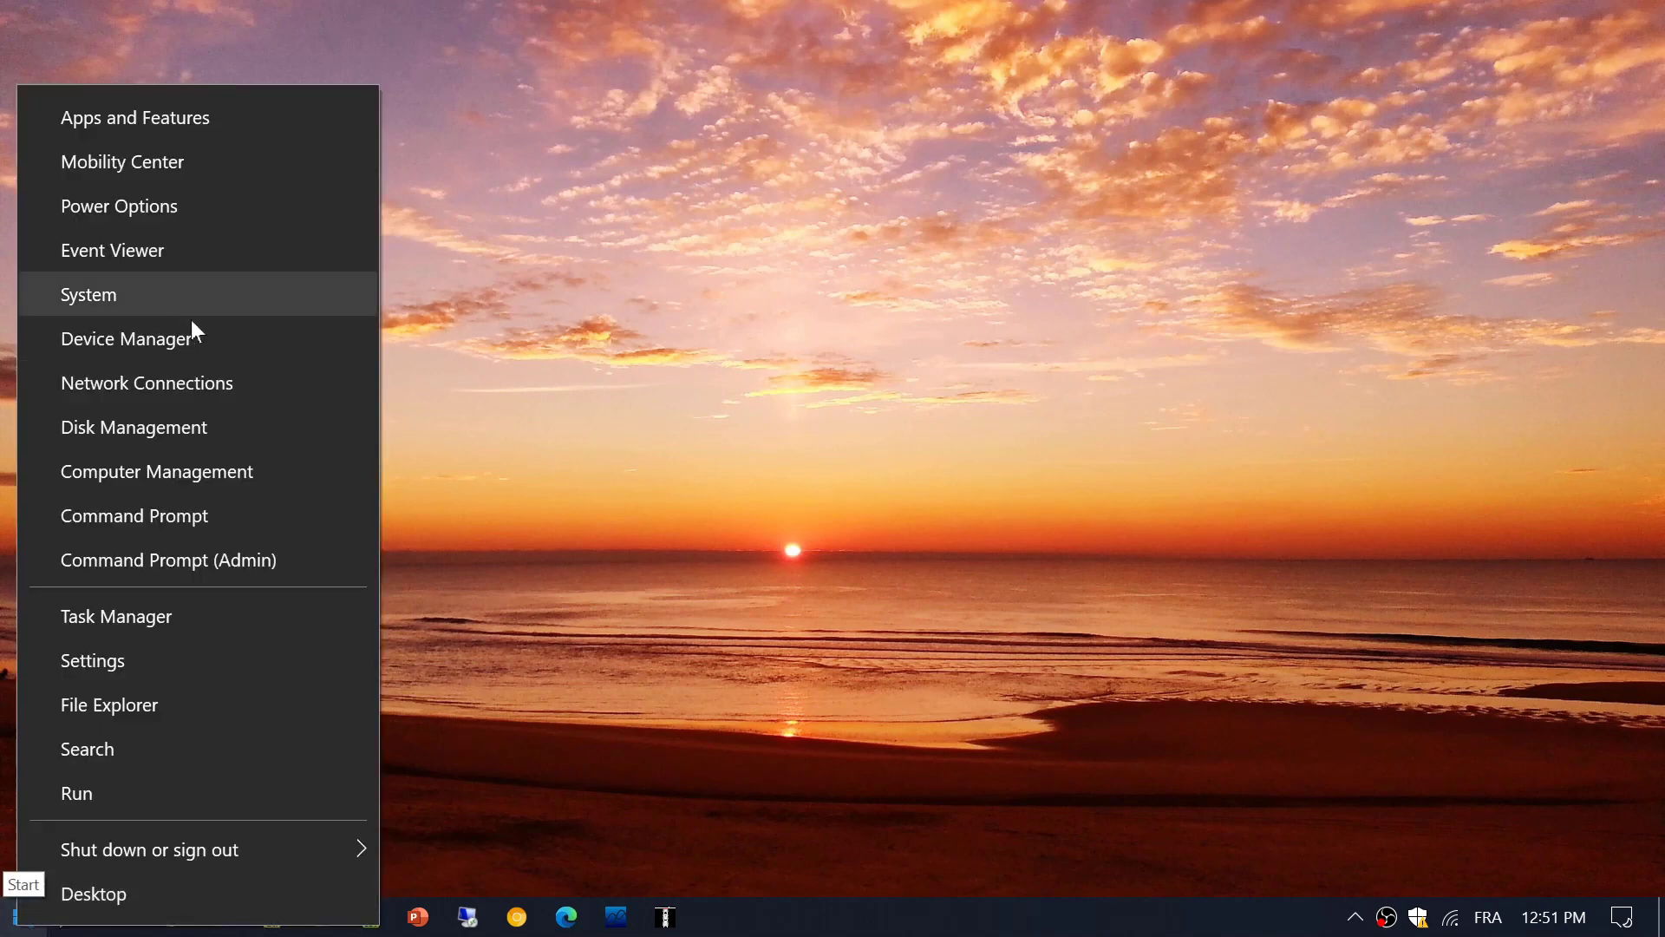
click(199, 344)
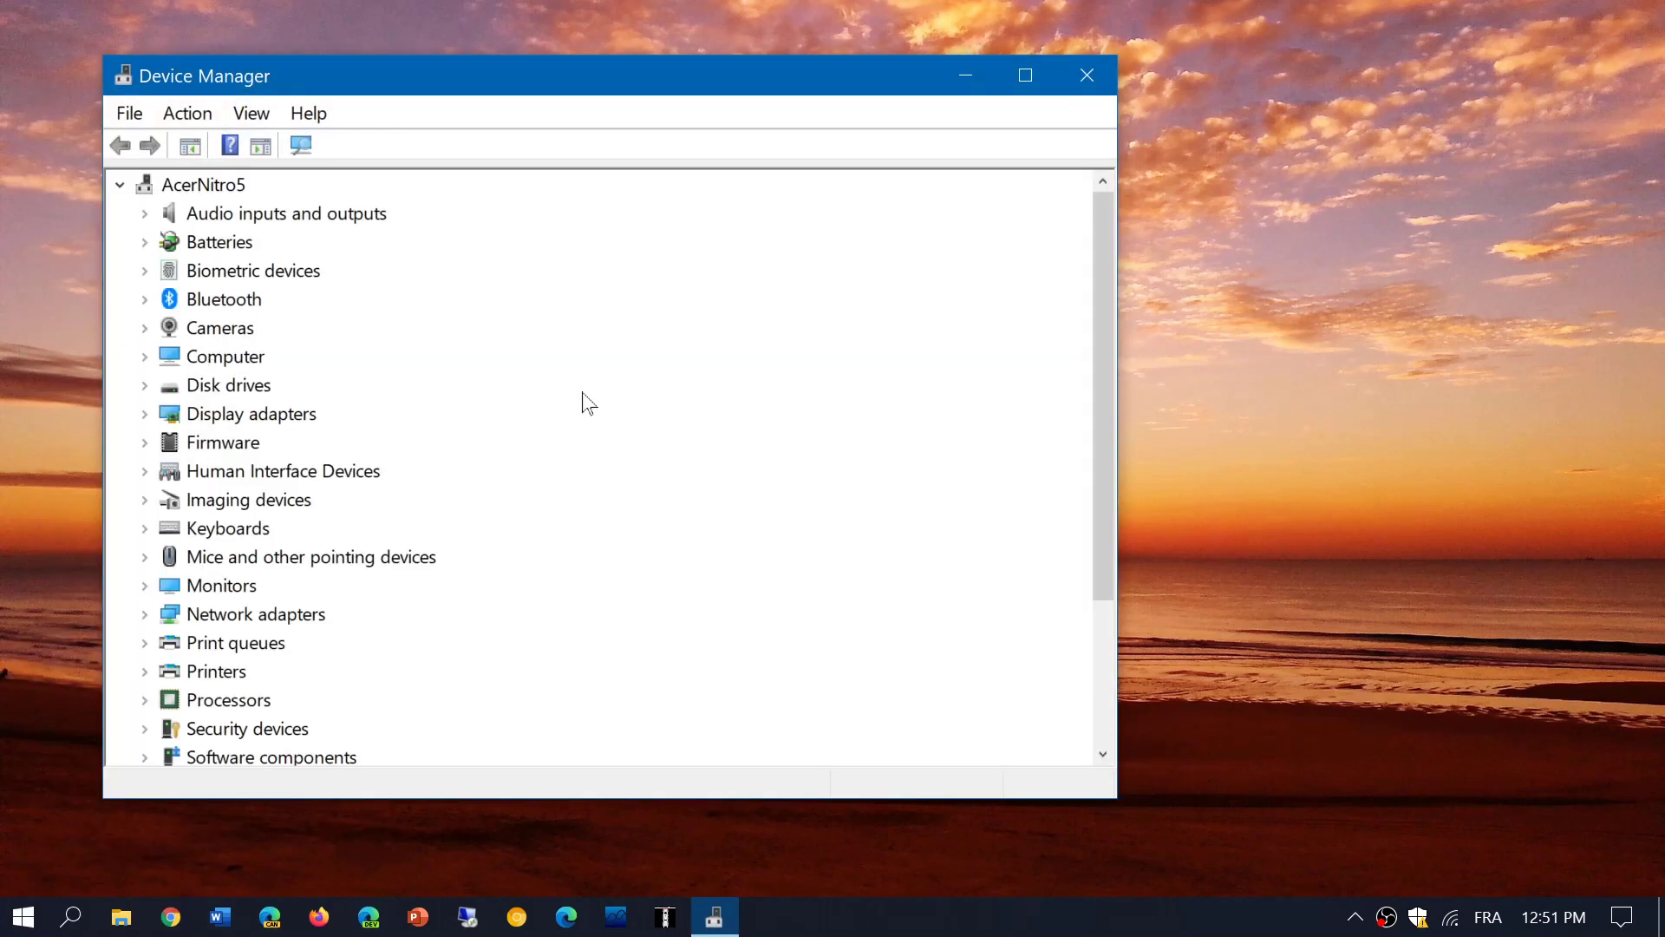
click(145, 329)
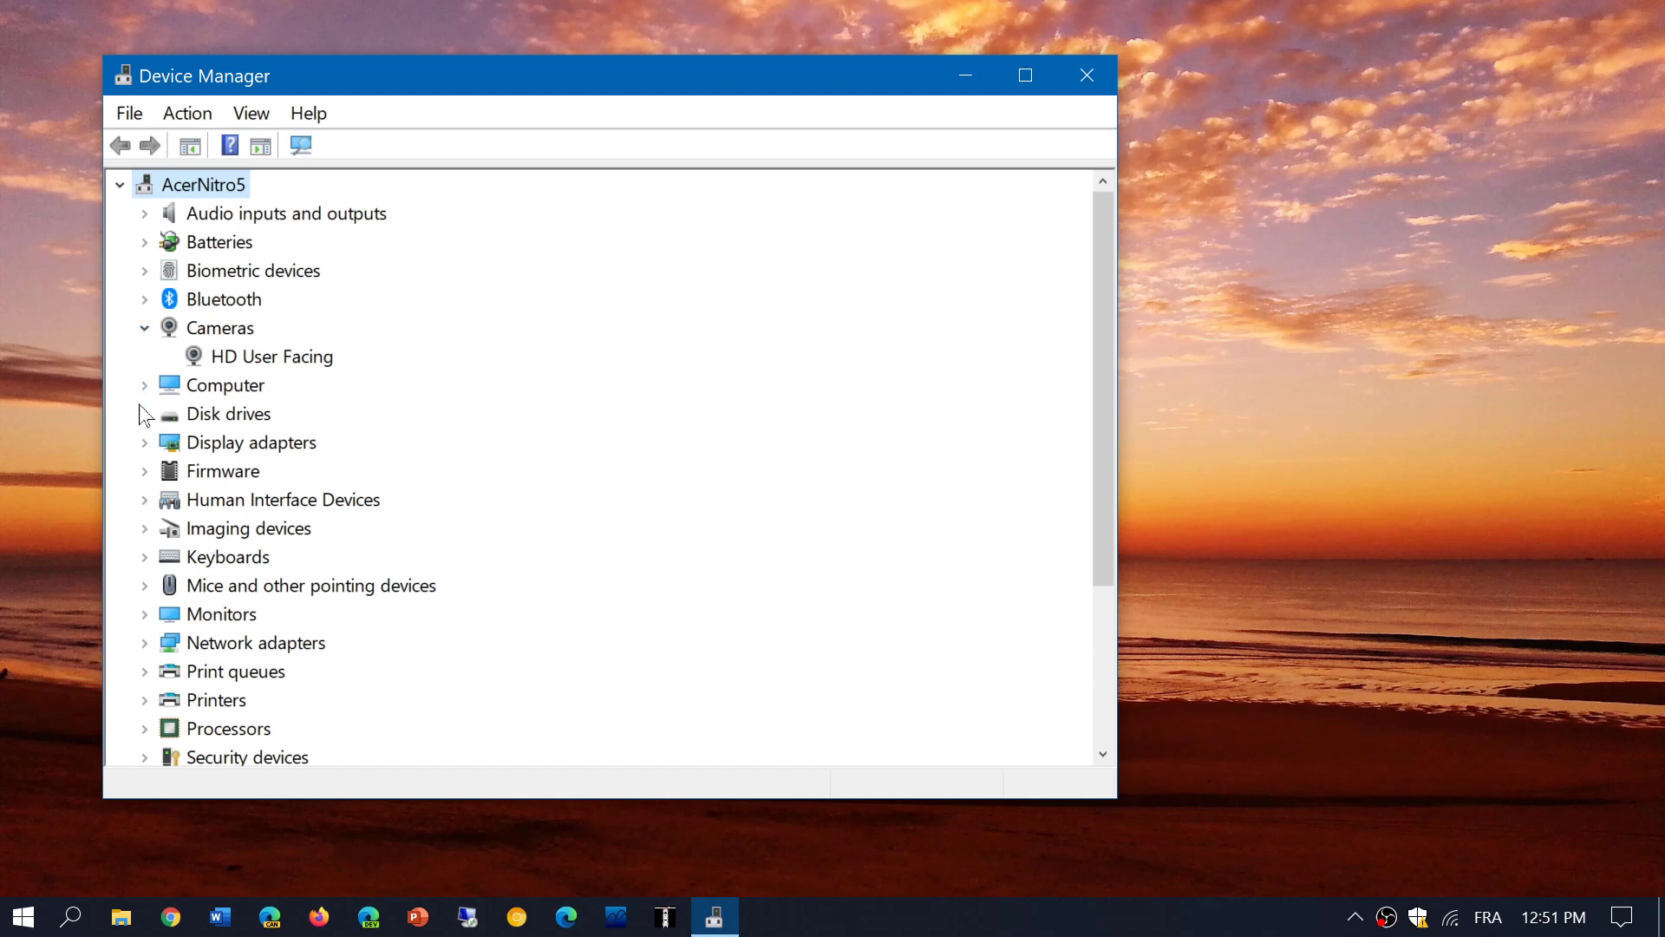
click(145, 444)
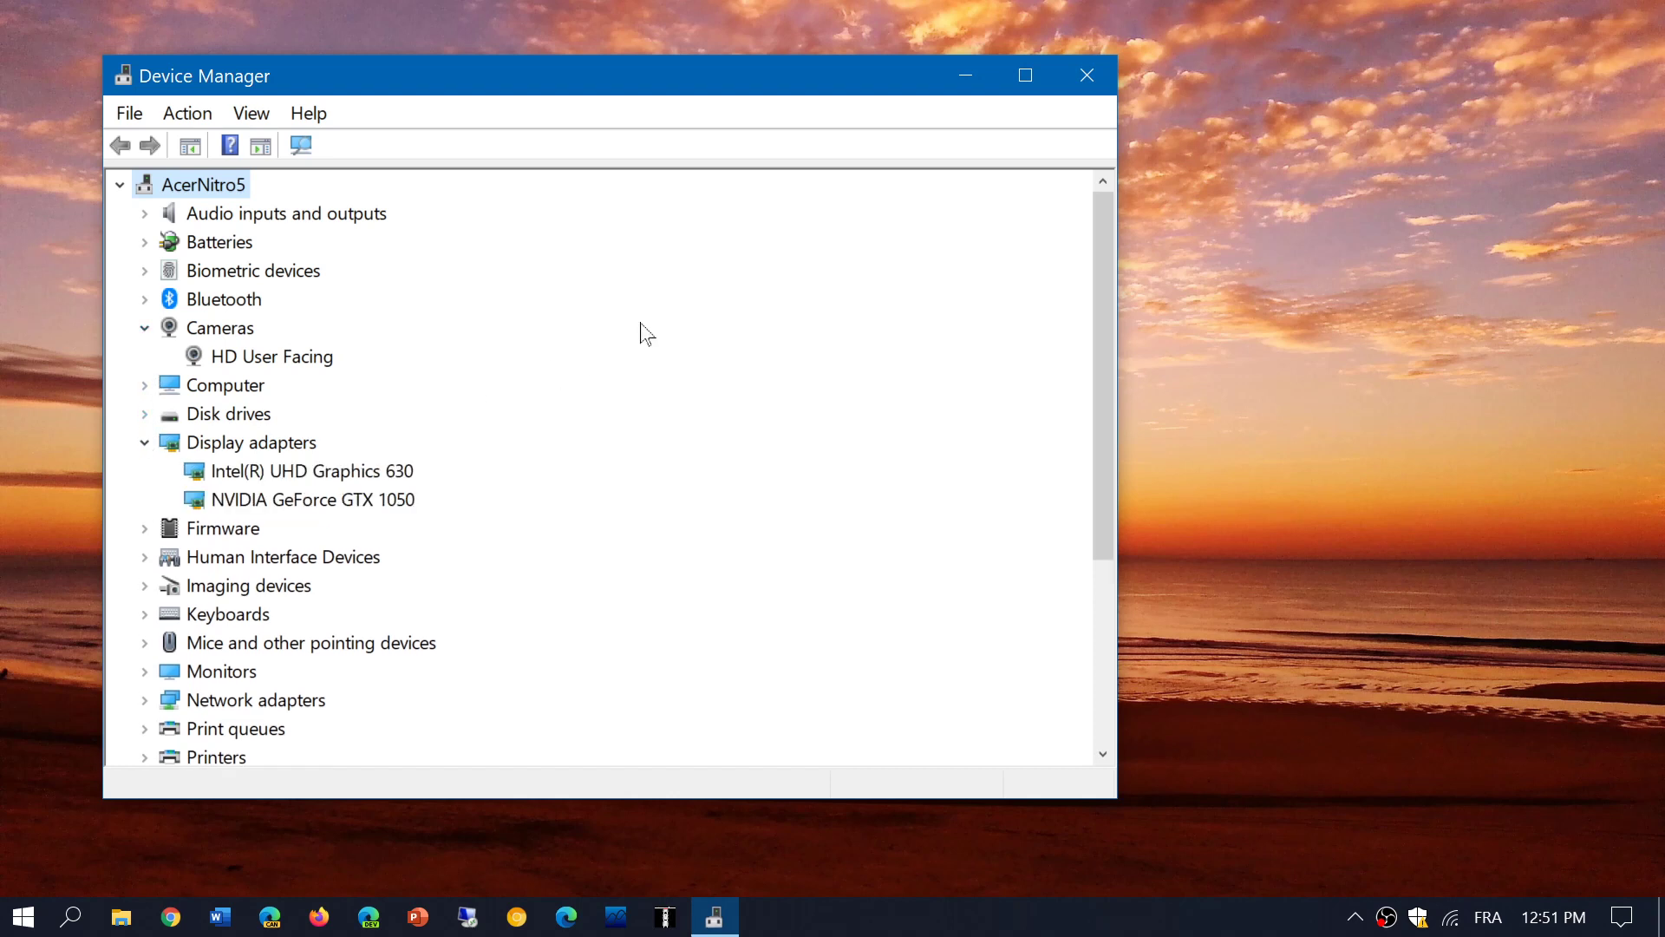
click(1088, 78)
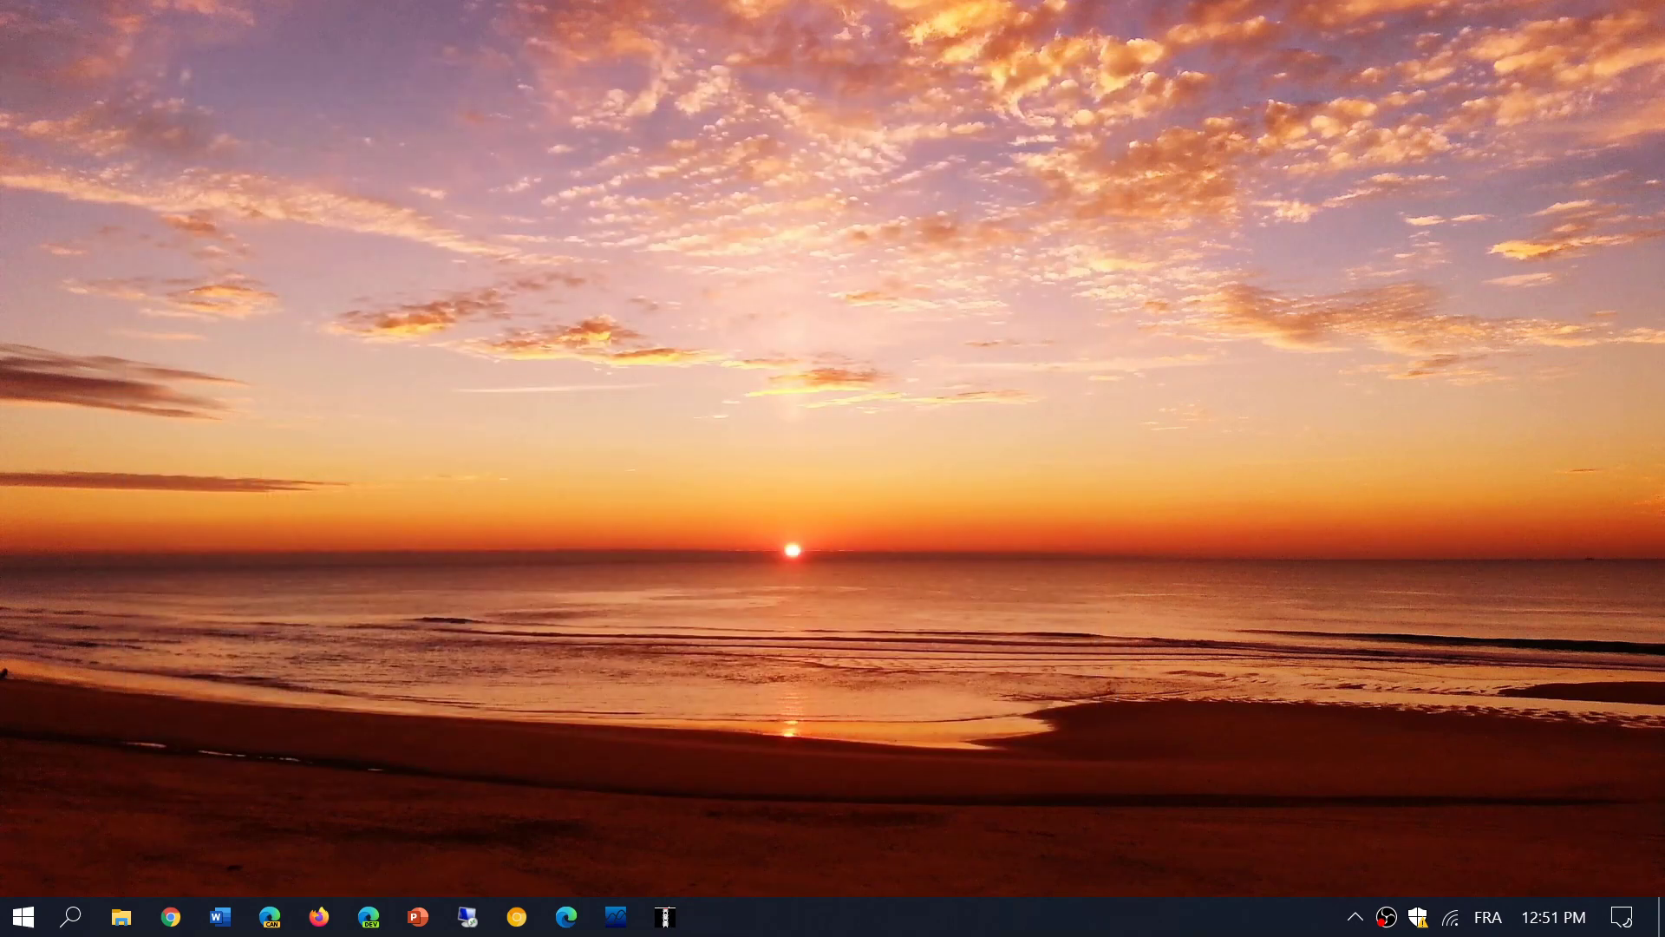
View Update & Security in Windows Settings, then close it and expand the hidden tray icons.
click(1622, 917)
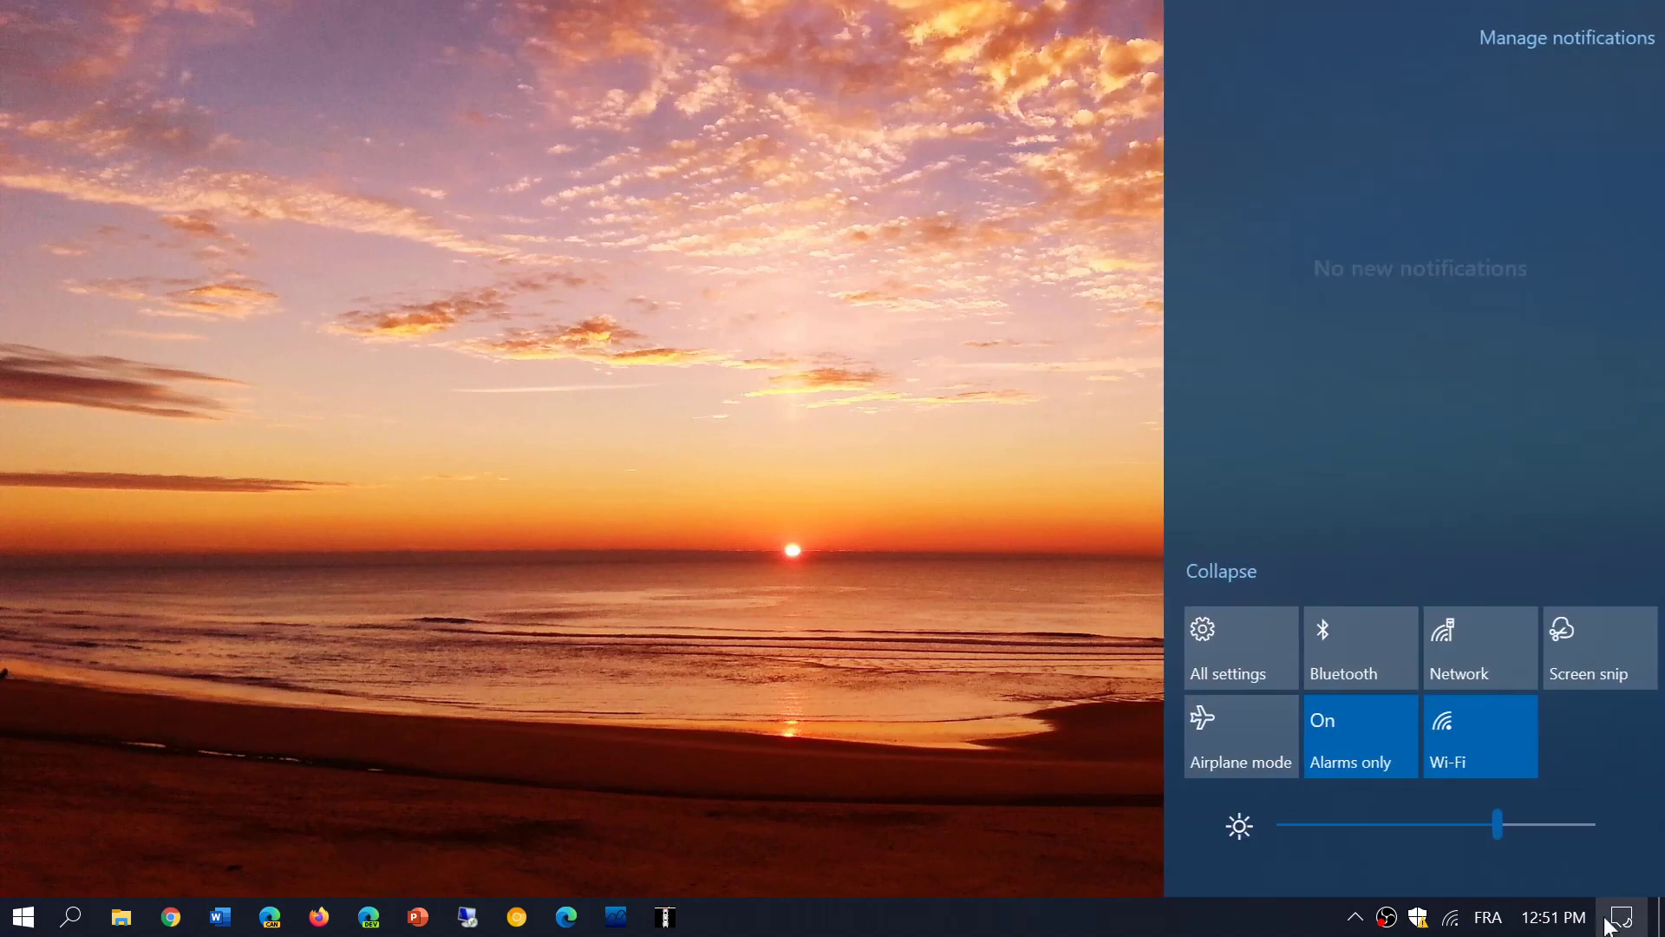
click(1241, 649)
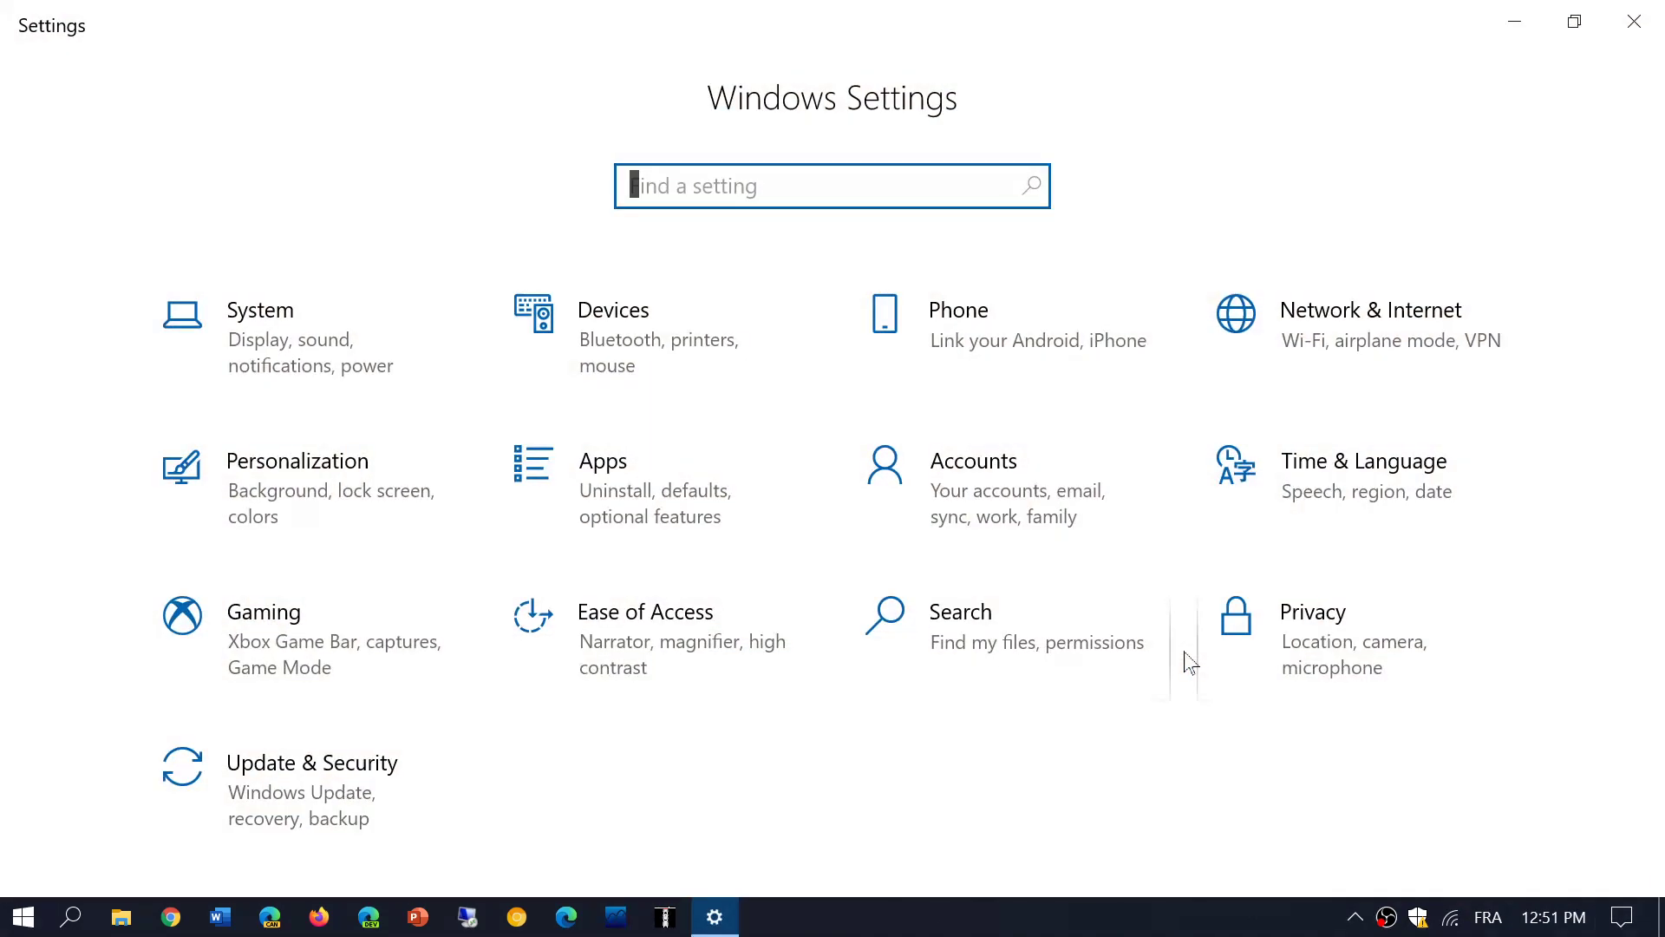
click(368, 803)
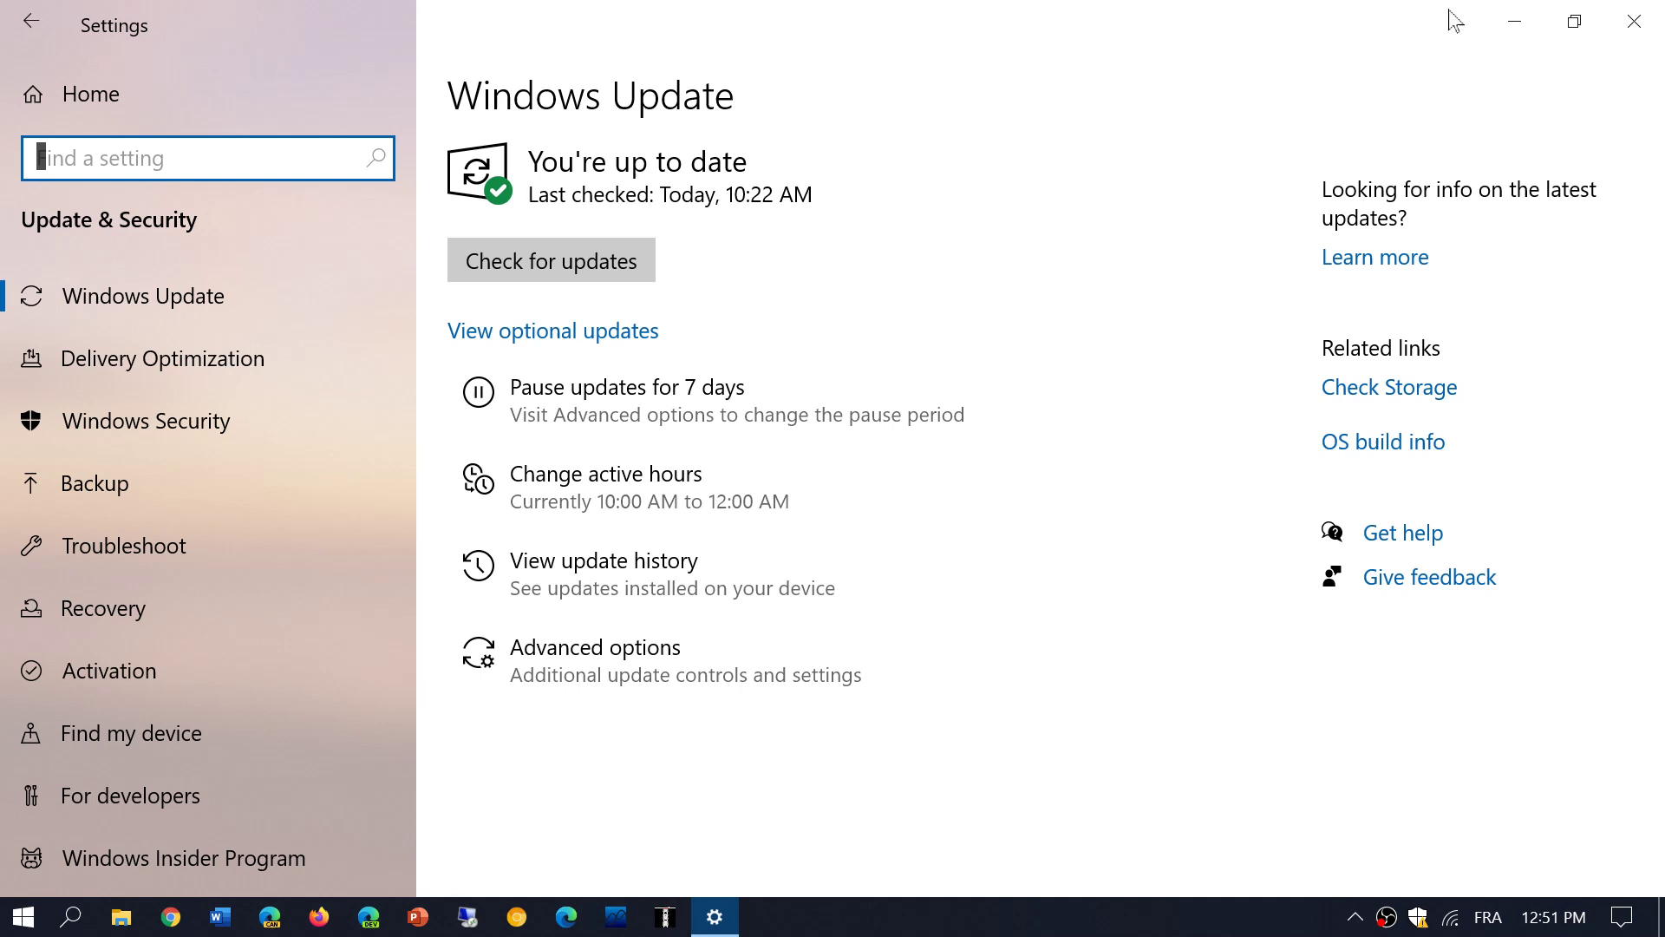
click(1634, 22)
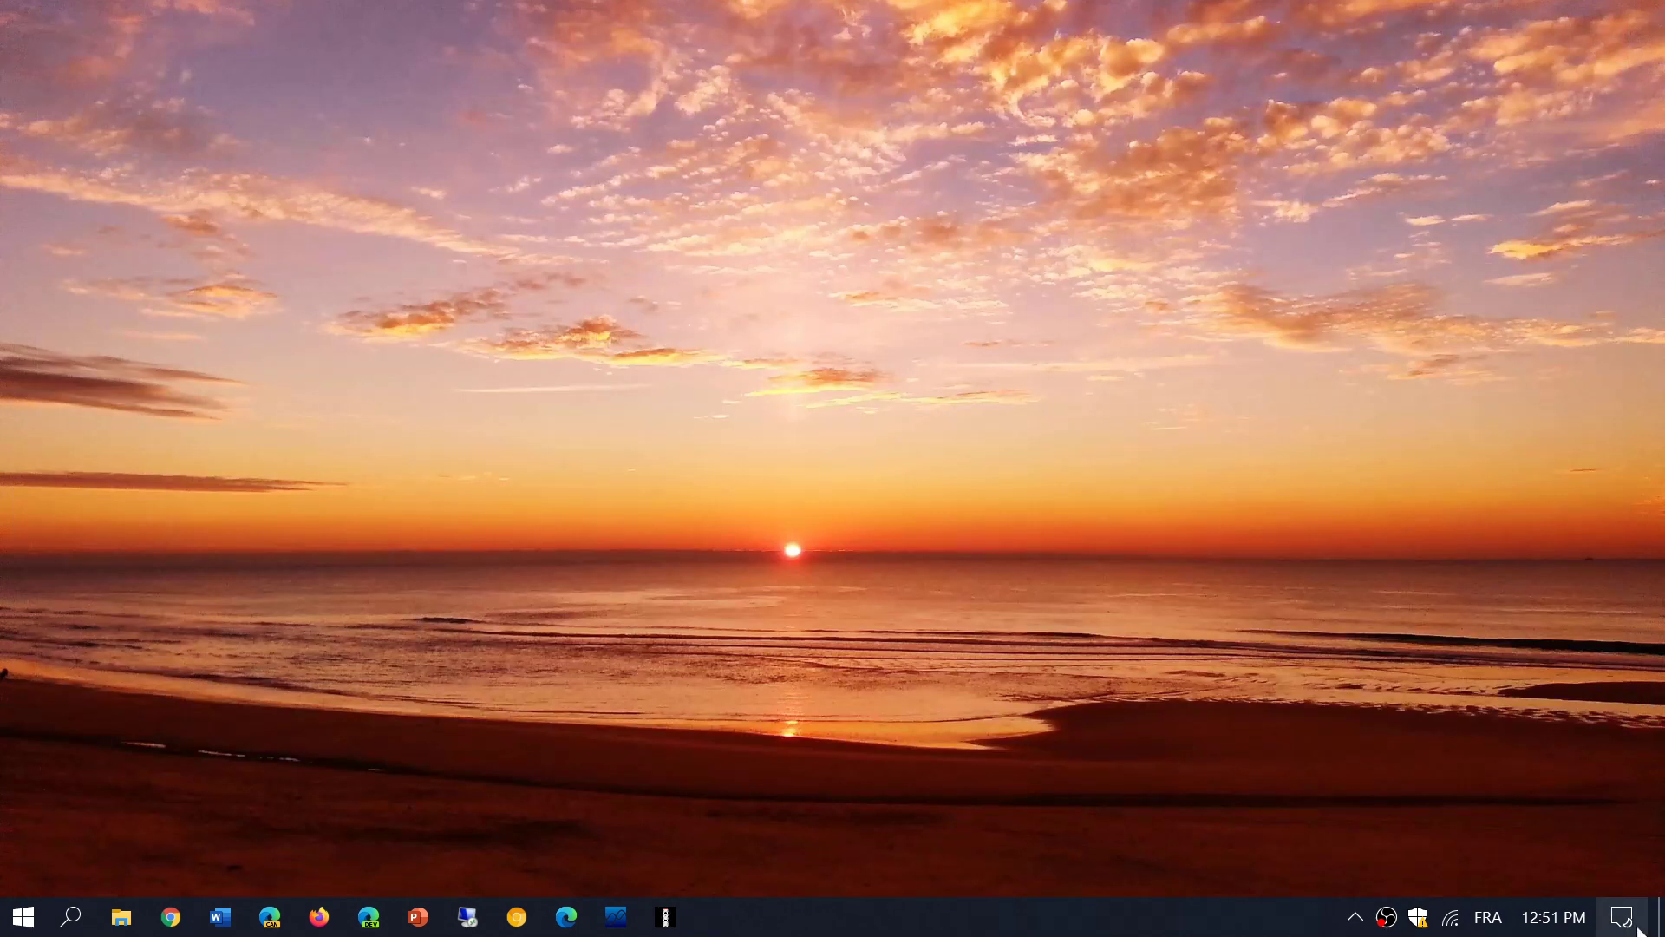
click(1357, 920)
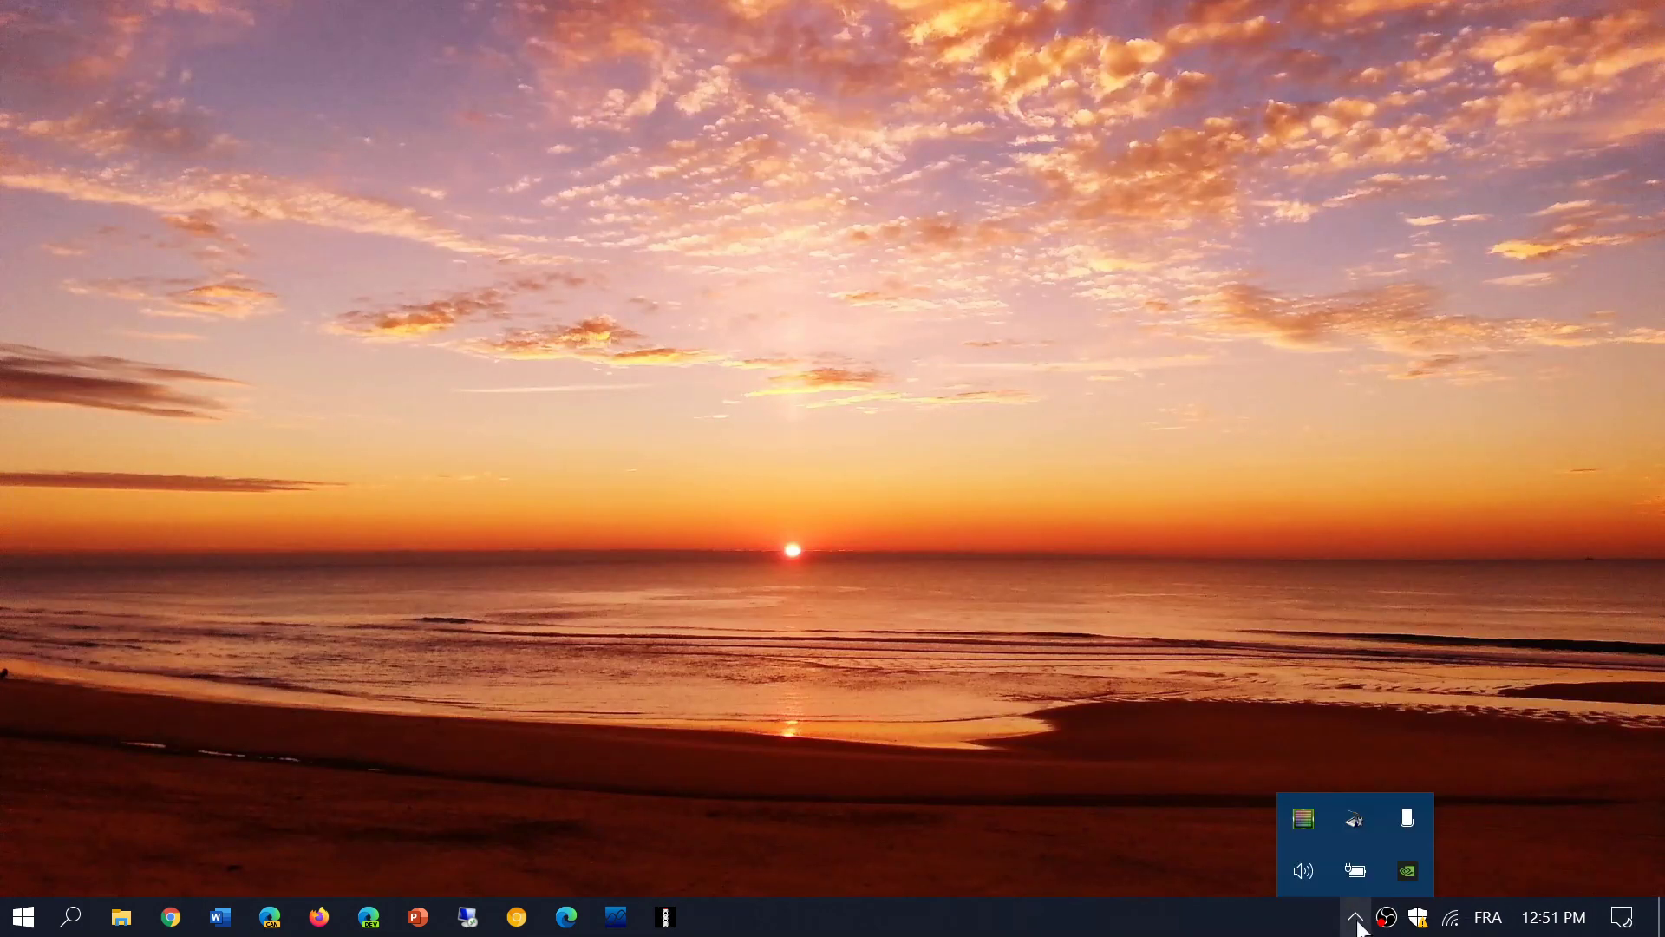